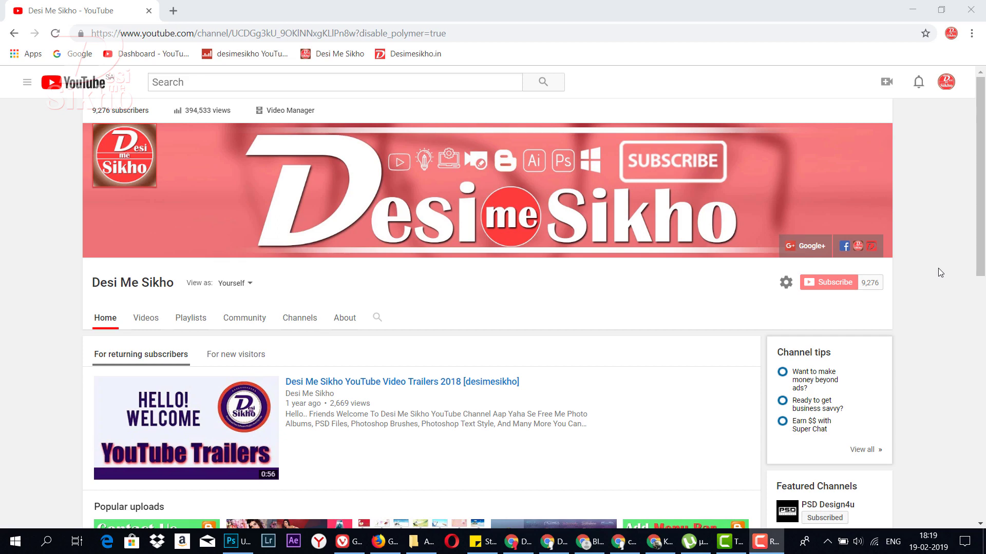
Minimise Chrome, refresh the desktop and drag the two bokeh overlay icons lower down.
{"action": "left_click", "coordinate": [912, 9]}
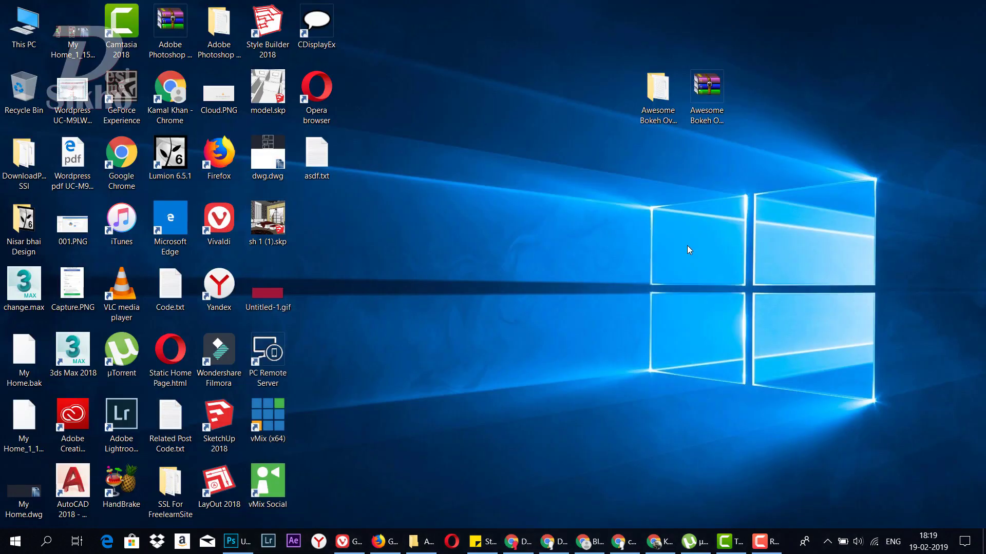
{"action": "right_click", "coordinate": [686, 245]}
{"action": "left_click", "coordinate": [728, 285]}
{"action": "left_click_drag", "start_coordinate": [844, 206], "coordinate": [597, 39]}
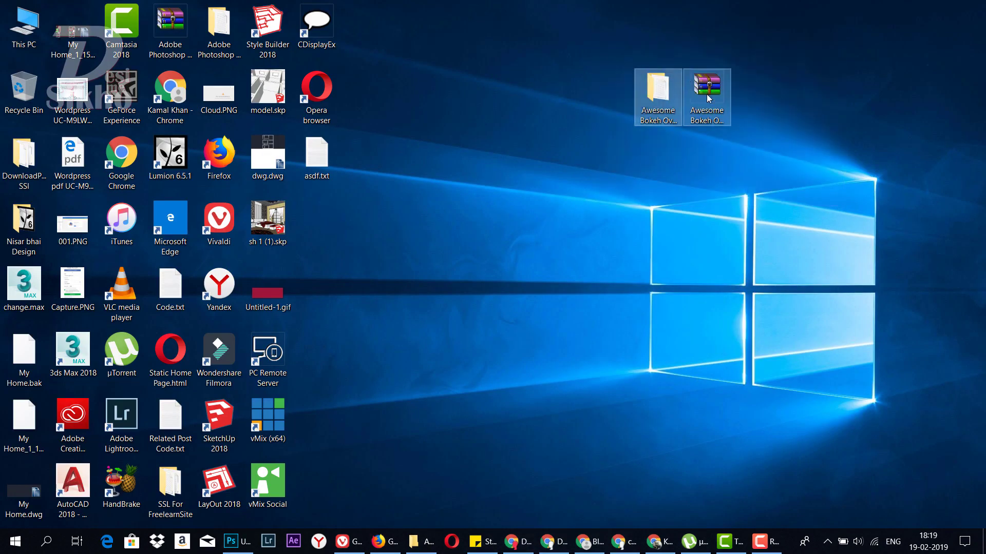
{"action": "left_click_drag", "start_coordinate": [706, 94], "coordinate": [706, 165]}
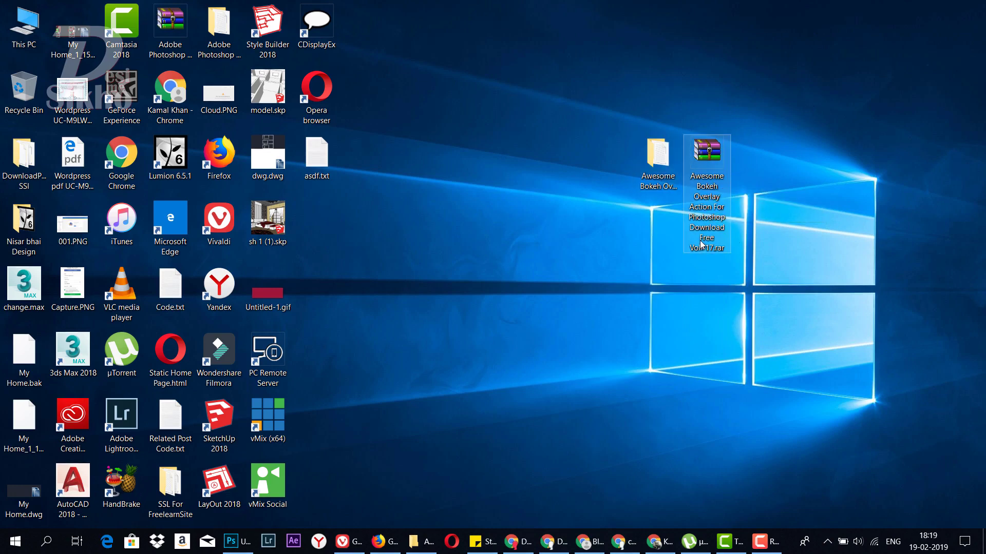
{"action": "mouse_move", "coordinate": [706, 196]}
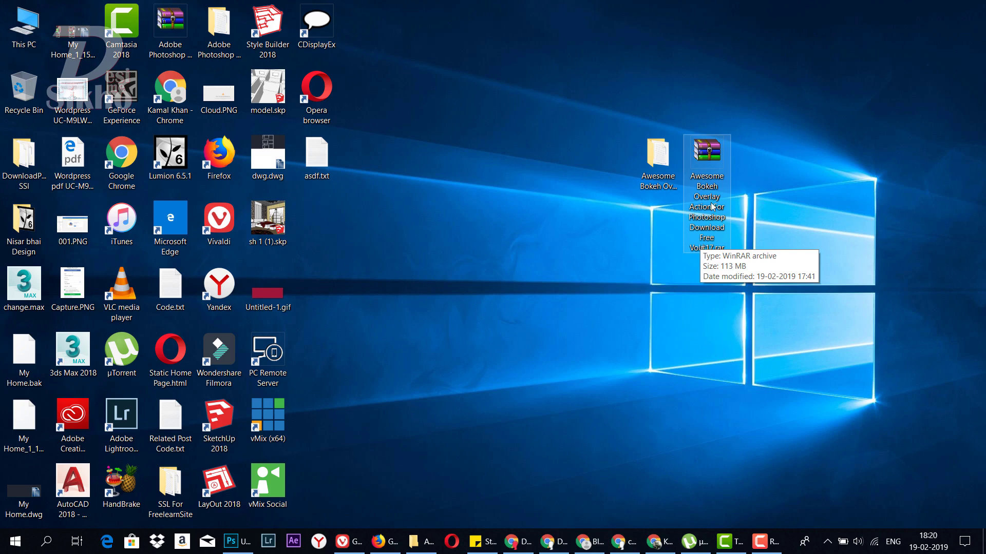
Extract the bokeh archive here and inspect Bokeh Action.atn in its Action folder.
{"action": "right_click", "coordinate": [713, 145]}
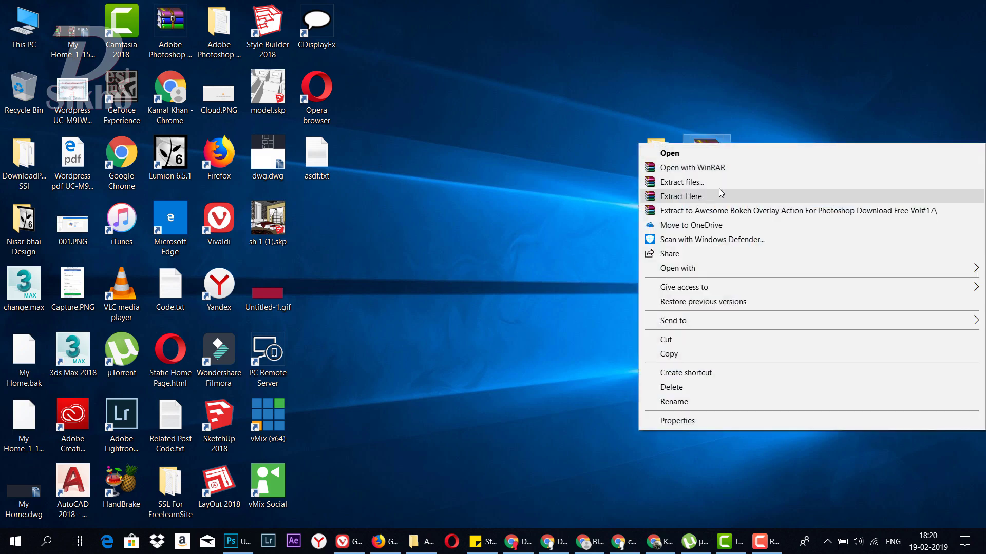
{"action": "left_click", "coordinate": [718, 195]}
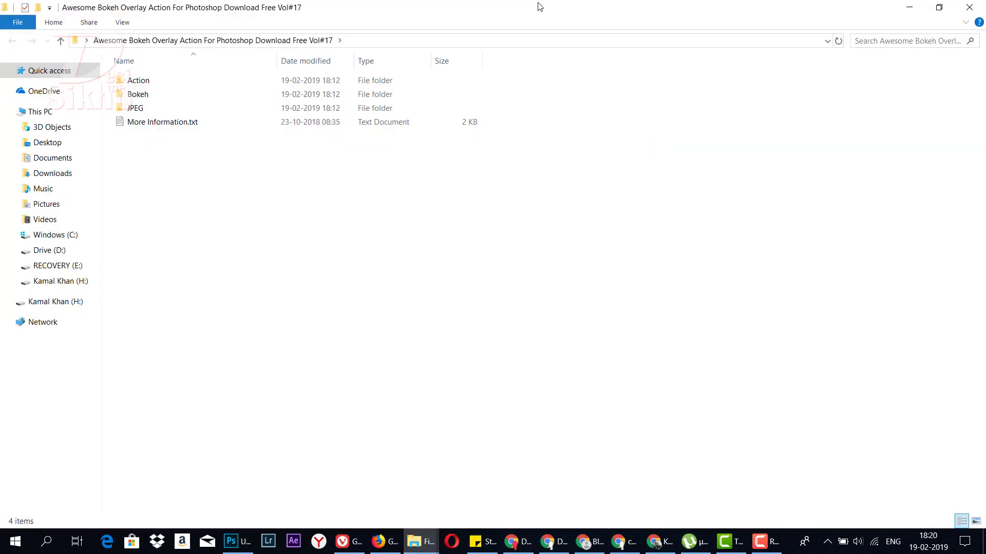
{"action": "double_click", "coordinate": [158, 84]}
{"action": "left_click", "coordinate": [176, 82]}
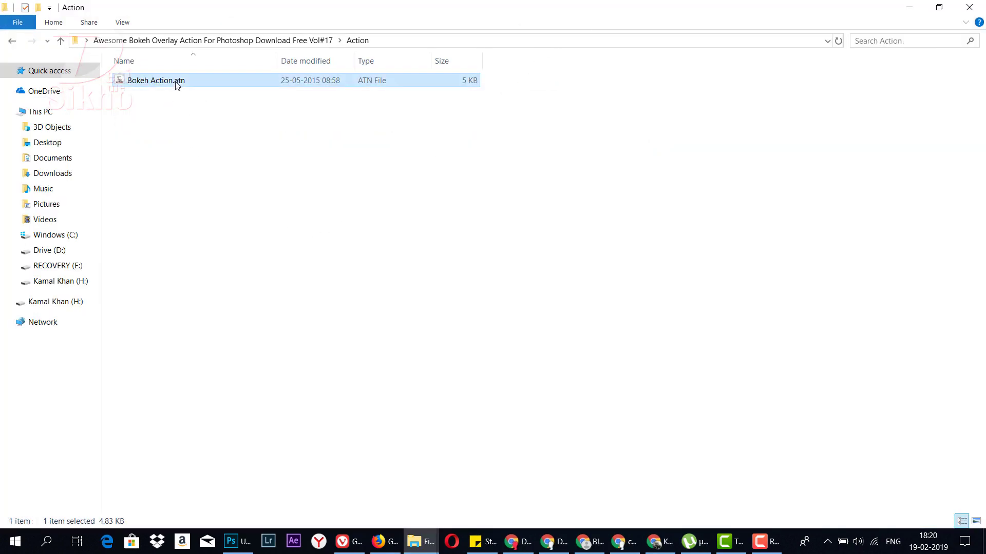
{"action": "left_click", "coordinate": [11, 45]}
Browse the Bokeh folder of overlay images, then return to the extracted folder.
{"action": "double_click", "coordinate": [137, 92]}
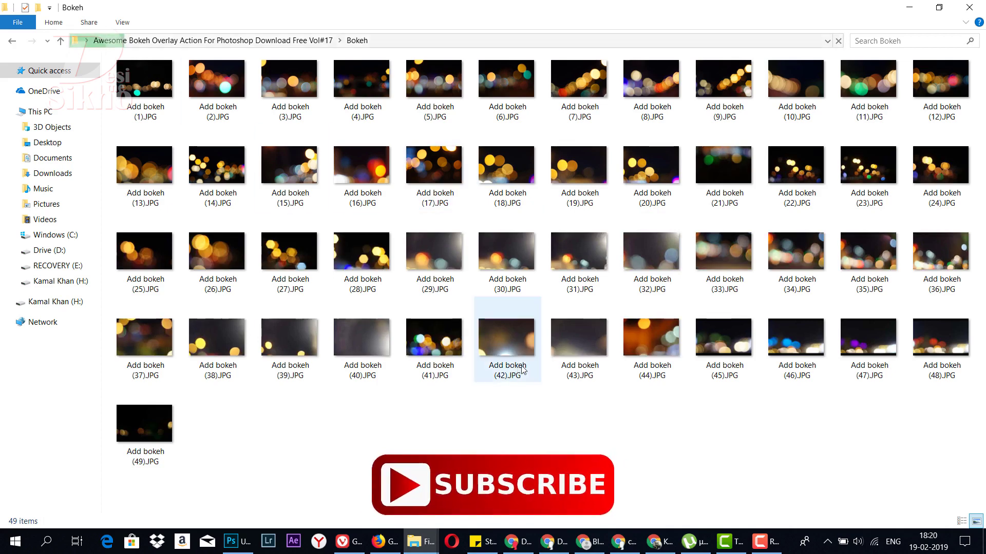
{"action": "left_click_drag", "start_coordinate": [876, 442], "coordinate": [234, 94]}
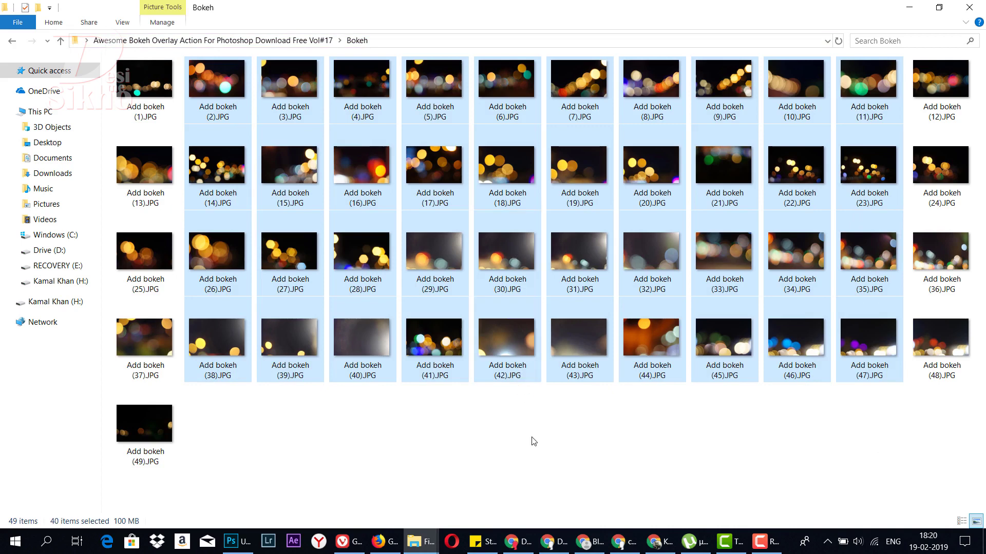
{"action": "left_click", "coordinate": [534, 434]}
{"action": "left_click", "coordinate": [12, 41]}
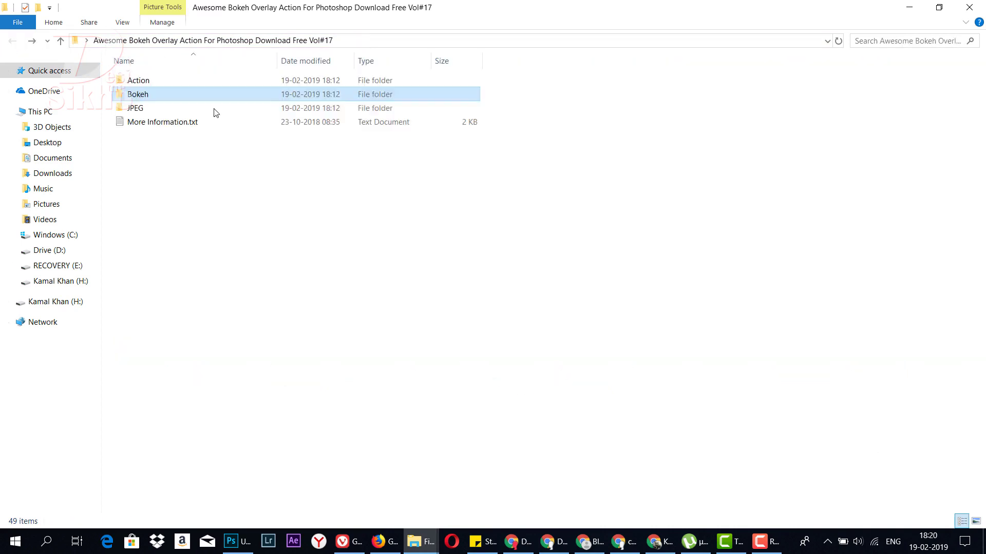
Open the JPEG folder of sample portraits and select 001.jpg.
{"action": "double_click", "coordinate": [164, 110]}
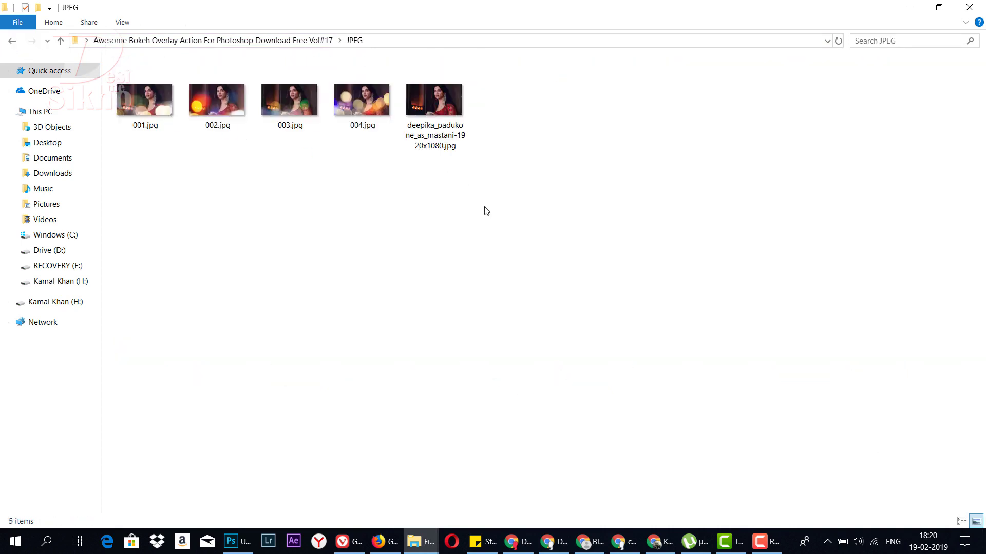
{"action": "left_click_drag", "start_coordinate": [484, 207], "coordinate": [413, 109]}
{"action": "left_click_drag", "start_coordinate": [380, 162], "coordinate": [144, 97]}
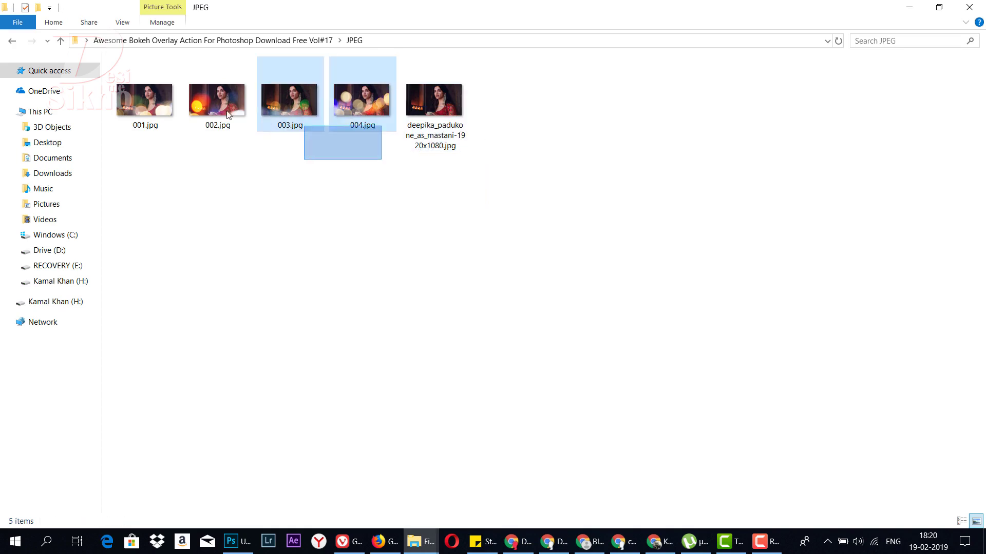
{"action": "left_click", "coordinate": [145, 103]}
{"action": "left_click", "coordinate": [300, 112]}
Open 001.jpg in Photos and step through samples 002, 003 and 004.jpg.
{"action": "double_click", "coordinate": [143, 112]}
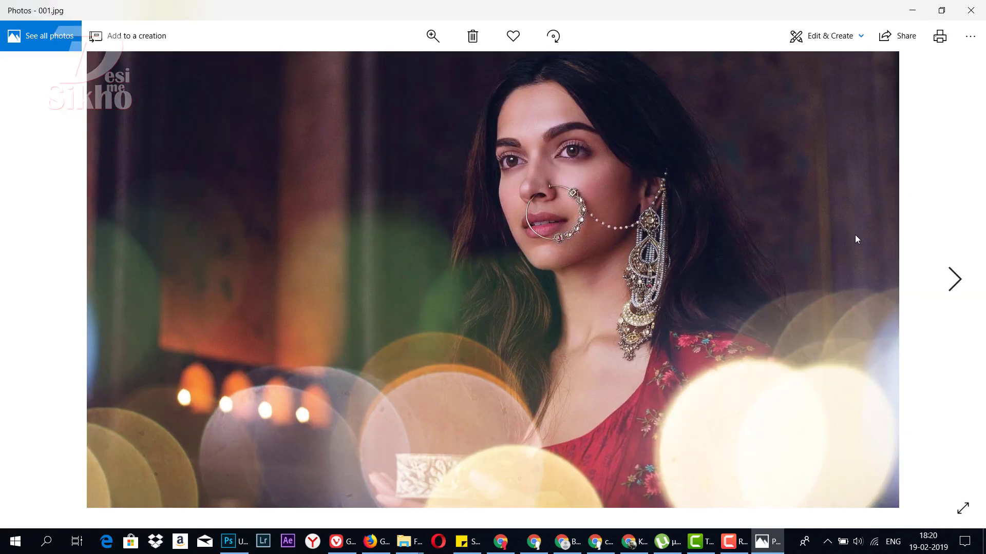
{"action": "key", "text": "Right"}
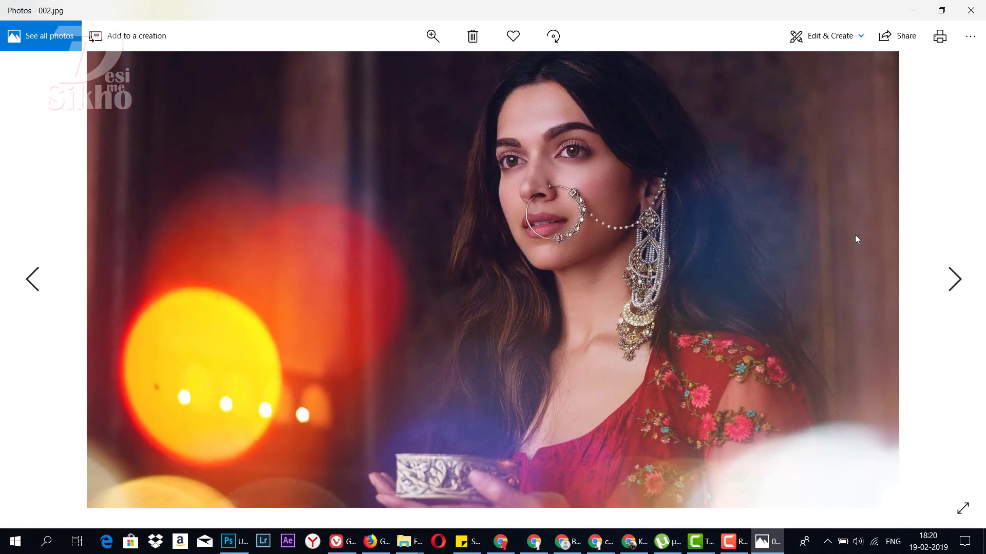
{"action": "key", "text": "Right"}
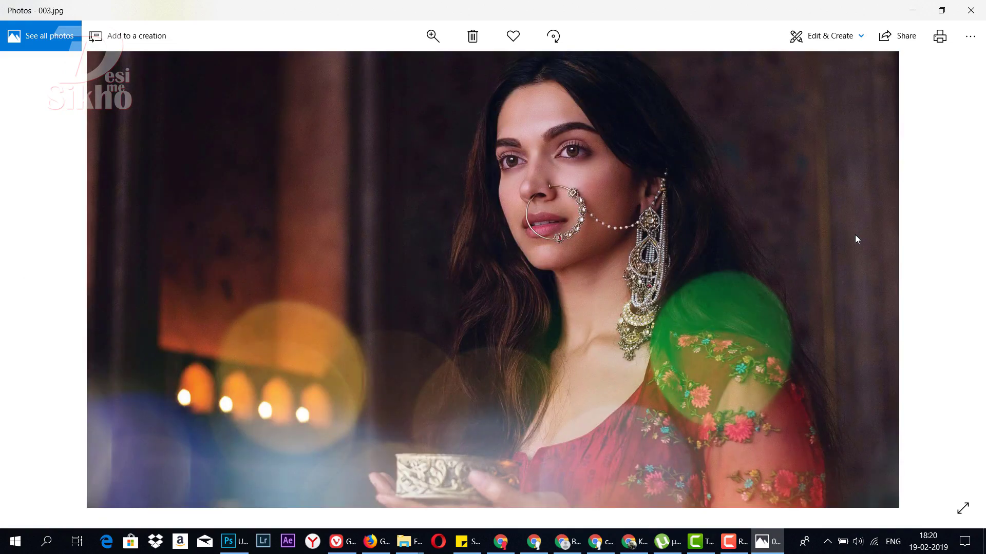
{"action": "key", "text": "Right"}
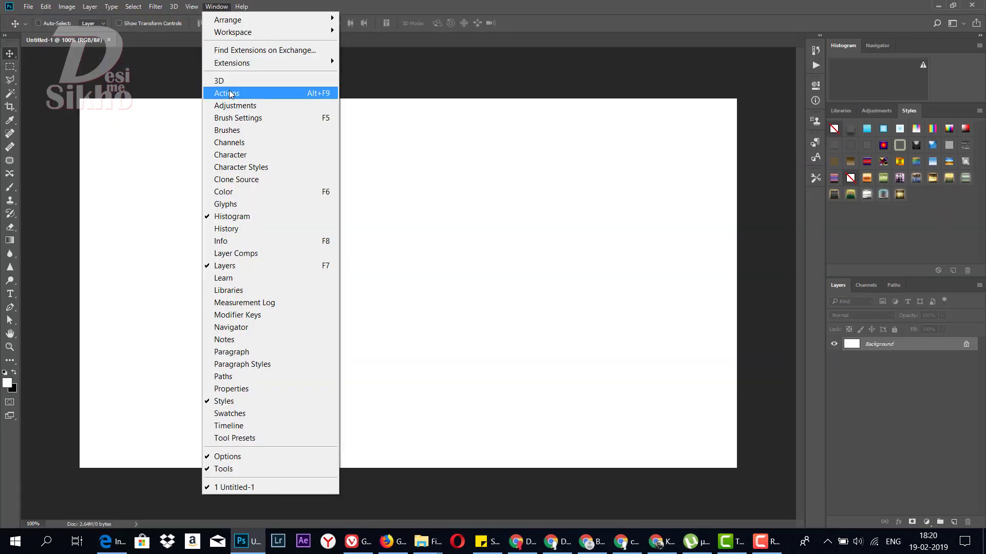
Load Bokeh Action.atn from the pack's Action folder into the Actions panel.
{"action": "left_click", "coordinate": [275, 92]}
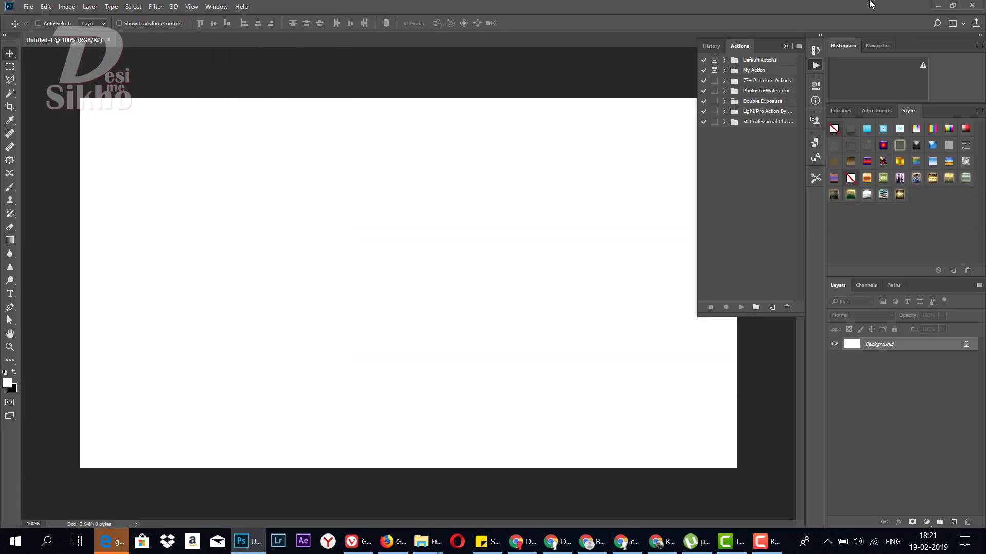
{"action": "left_click", "coordinate": [798, 46]}
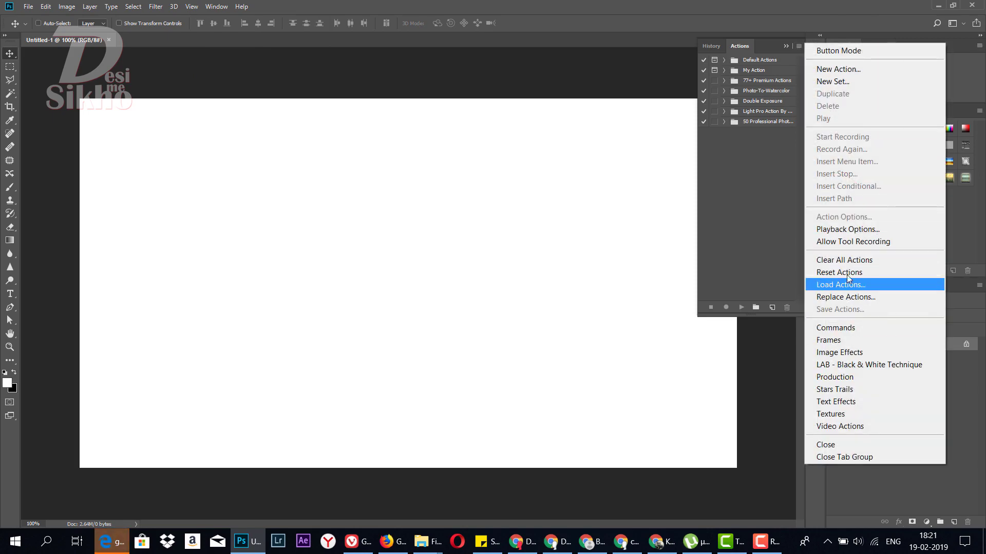
{"action": "left_click", "coordinate": [831, 283]}
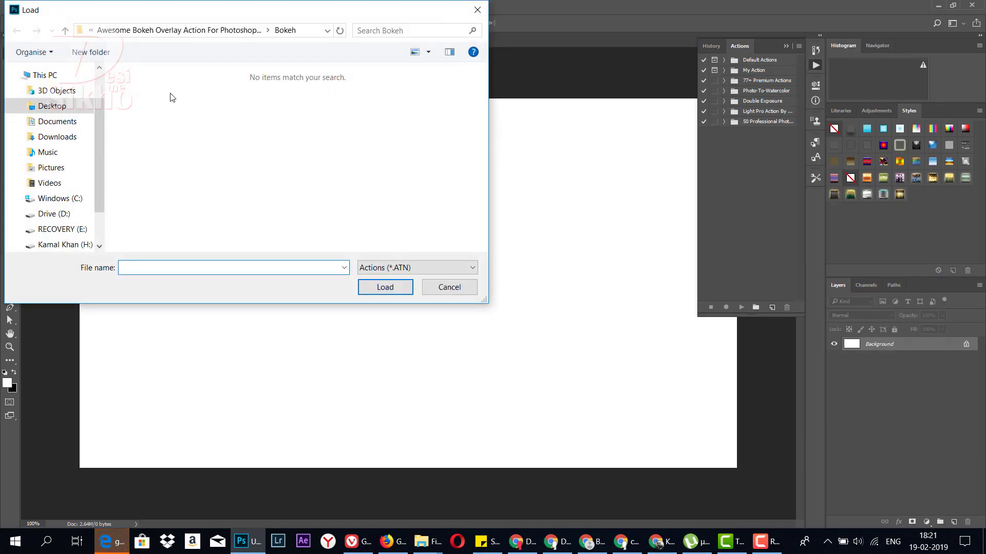
{"action": "left_click", "coordinate": [215, 32]}
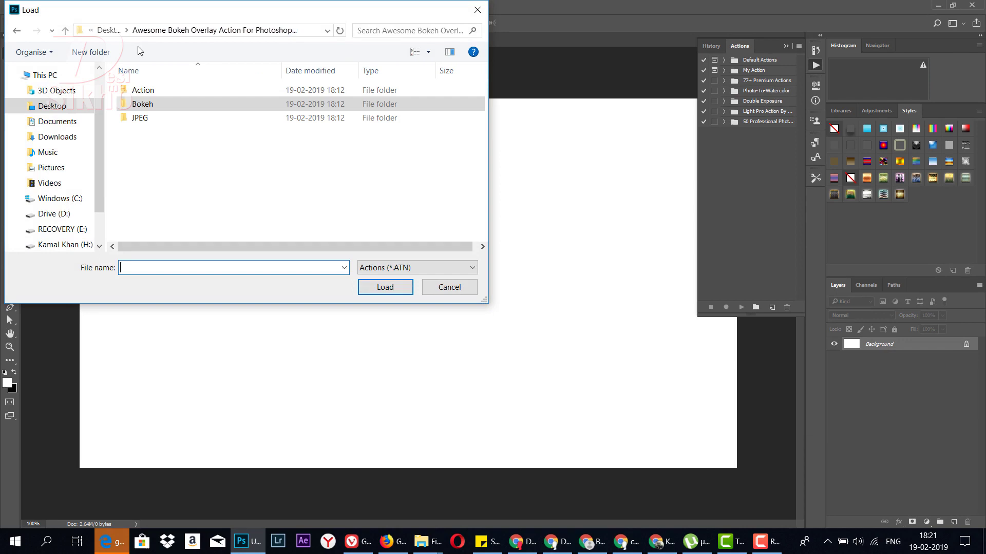
{"action": "left_click", "coordinate": [154, 92]}
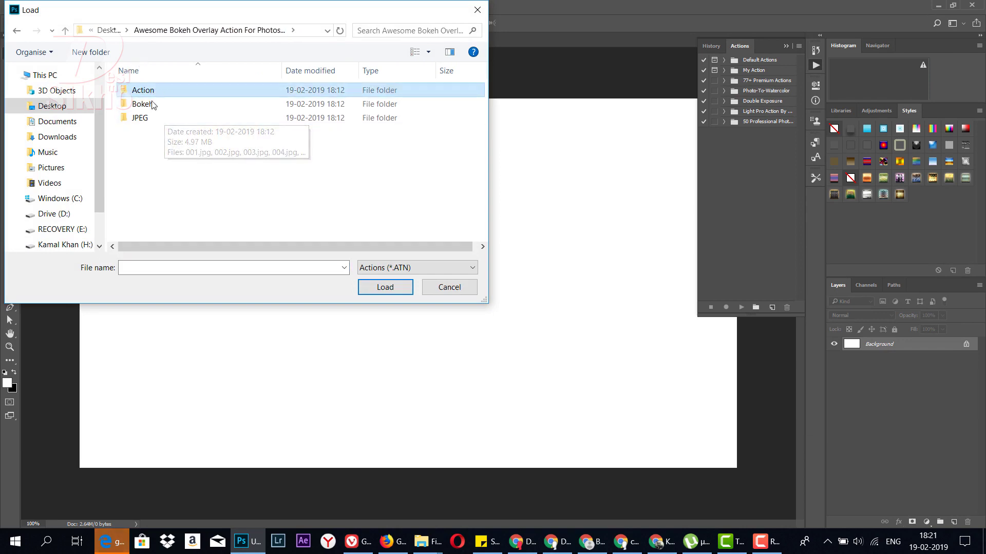
{"action": "double_click", "coordinate": [168, 95]}
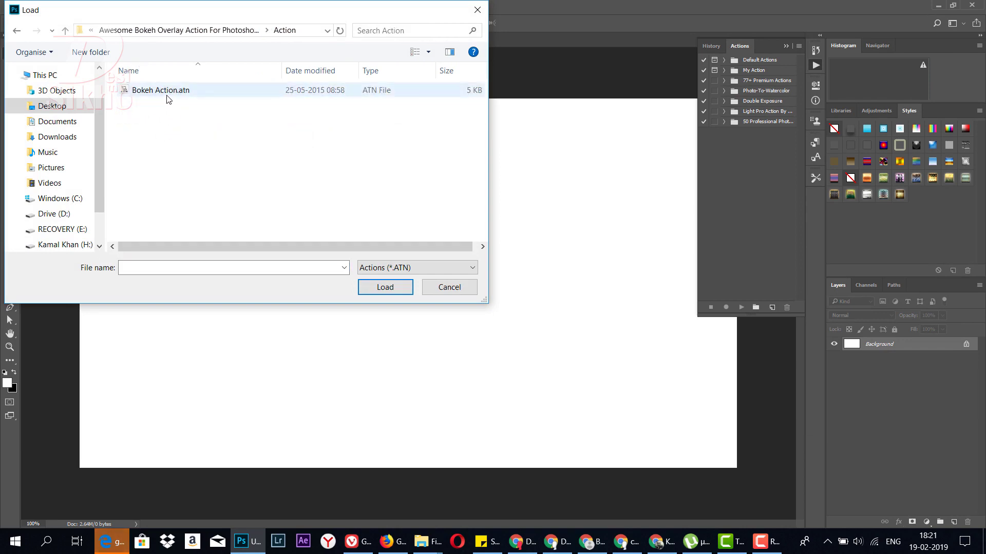
{"action": "left_click", "coordinate": [180, 93]}
{"action": "left_click", "coordinate": [385, 288]}
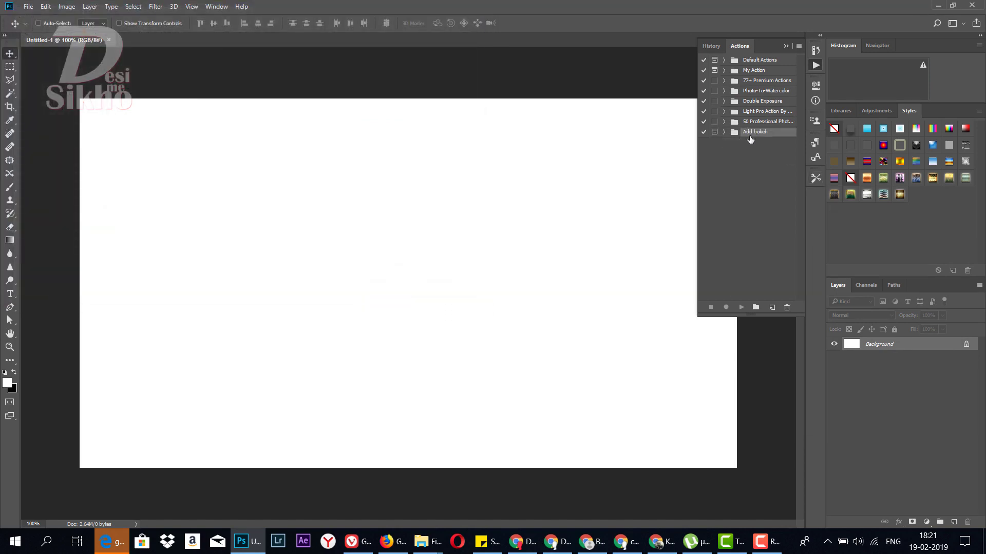
Expand and collapse the Add bokeh set and select the Add bokeh action.
{"action": "left_click", "coordinate": [723, 133]}
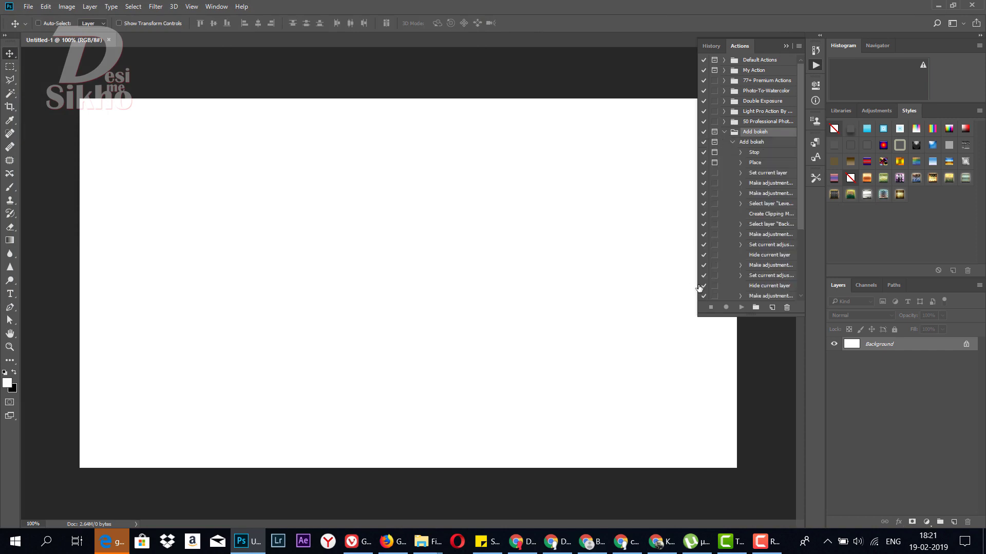
{"action": "left_click", "coordinate": [731, 142]}
{"action": "left_click", "coordinate": [755, 145]}
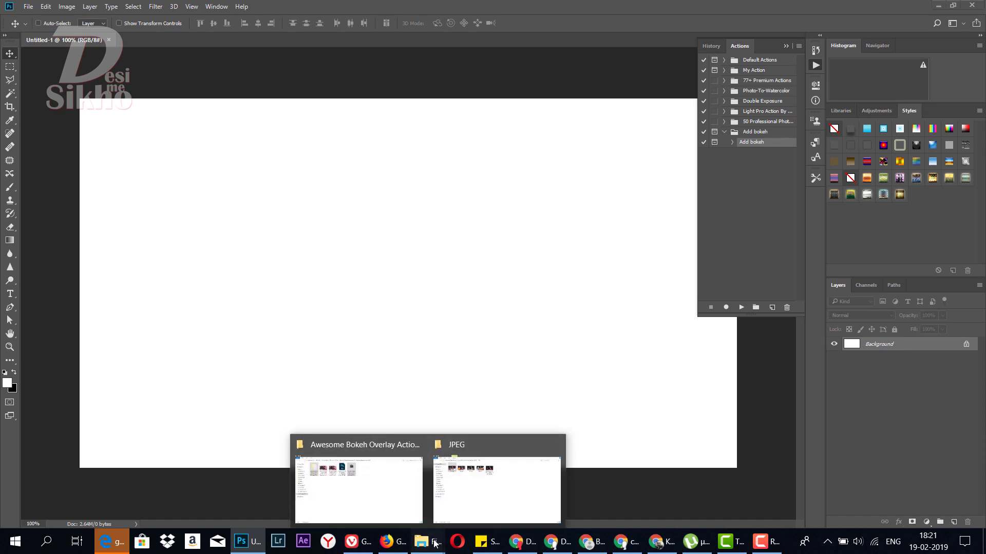
Open the large portrait JPEG from the JPEG folder as a new Photoshop document.
{"action": "left_click", "coordinate": [496, 493]}
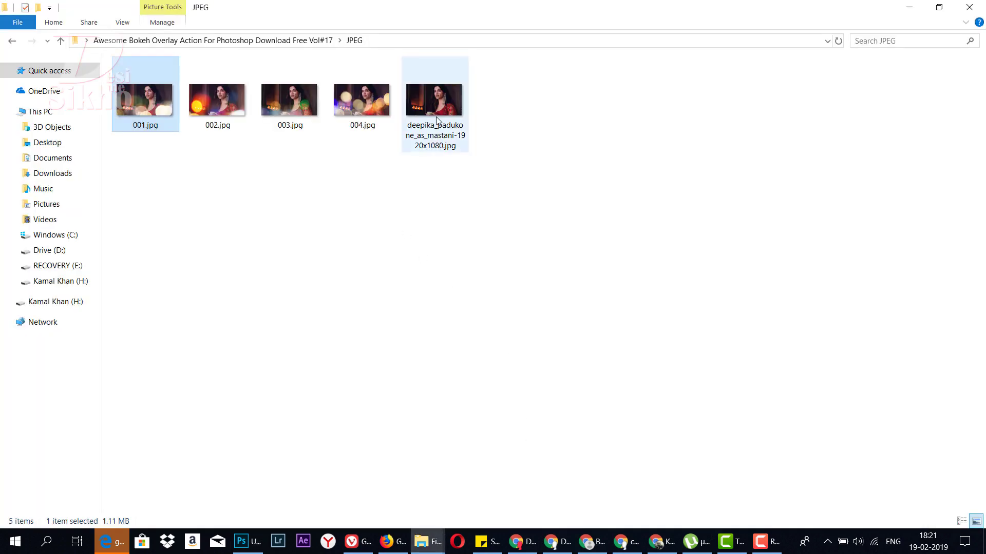
{"action": "mouse_move", "coordinate": [436, 120]}
{"action": "left_mouse_down"}
{"action": "mouse_move", "coordinate": [252, 540]}
{"action": "mouse_move", "coordinate": [355, 41]}
{"action": "mouse_move", "coordinate": [435, 108]}
{"action": "left_mouse_up"}
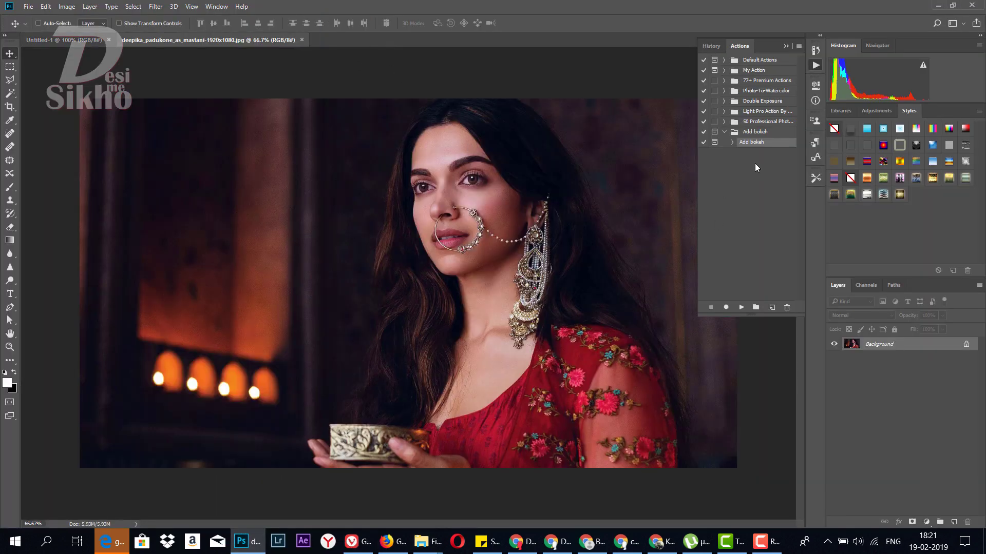
{"action": "left_click", "coordinate": [755, 164]}
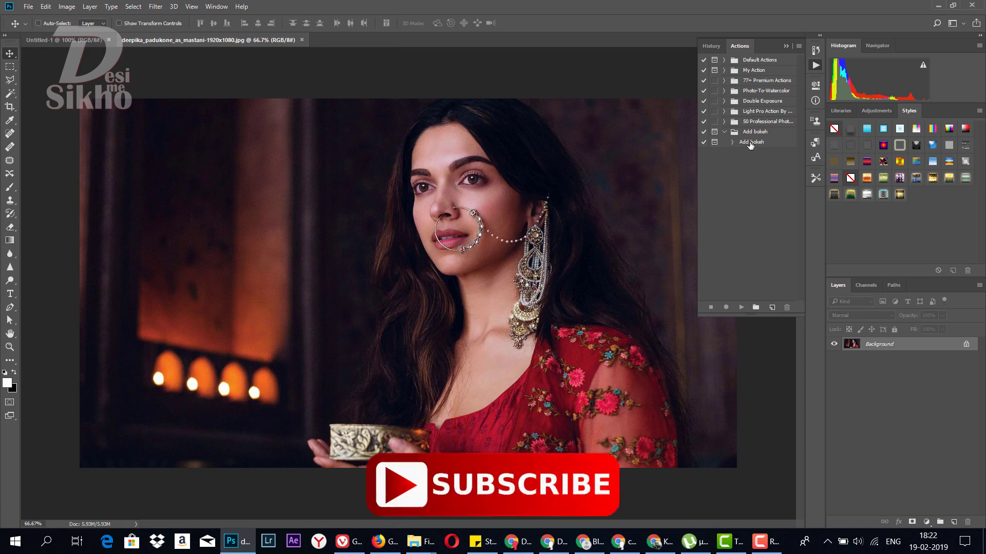
Play the Add bokeh action and choose Add bokeh (36).JPG from the Bokeh folder.
{"action": "left_click", "coordinate": [751, 143]}
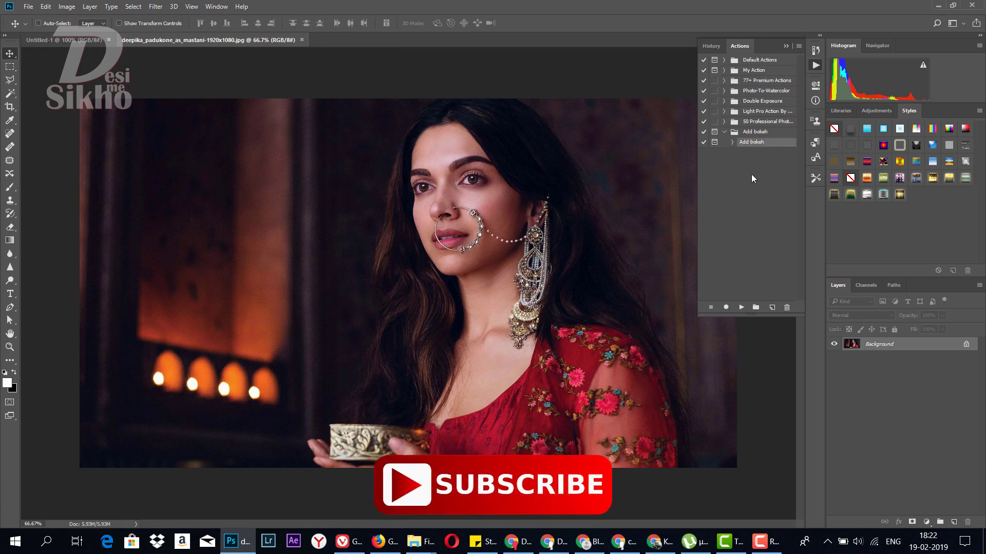
{"action": "left_click", "coordinate": [740, 307]}
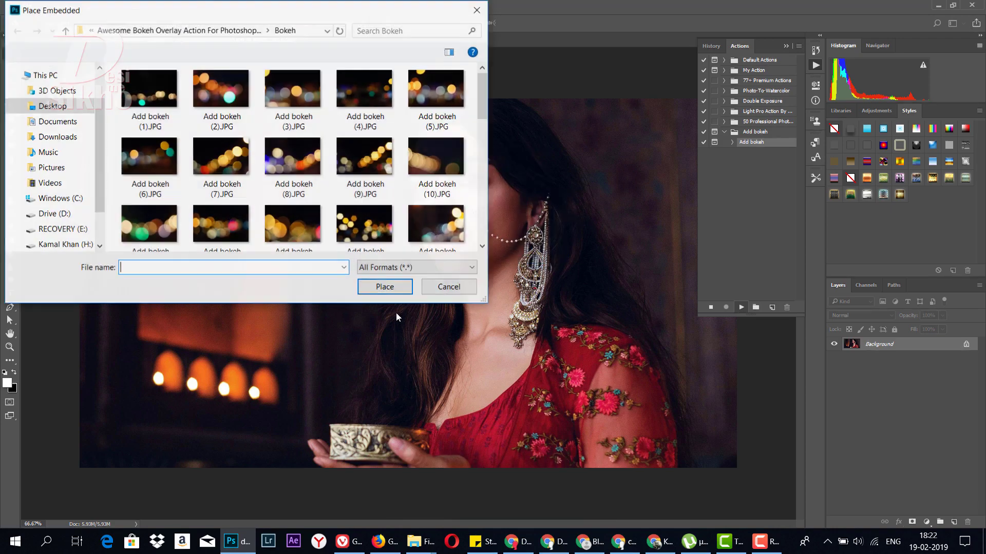
{"action": "left_click_drag", "start_coordinate": [338, 13], "coordinate": [386, 105]}
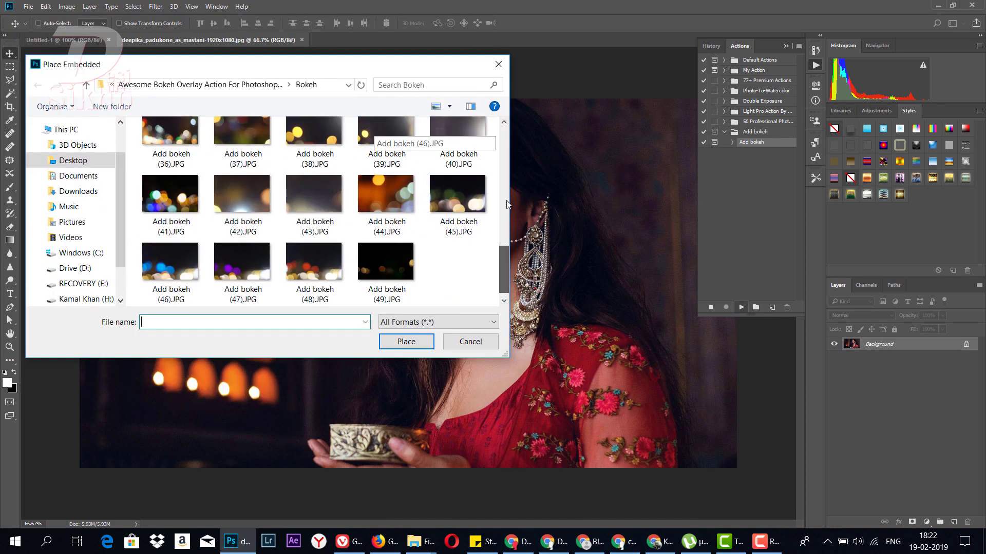
{"action": "left_click", "coordinate": [149, 85]}
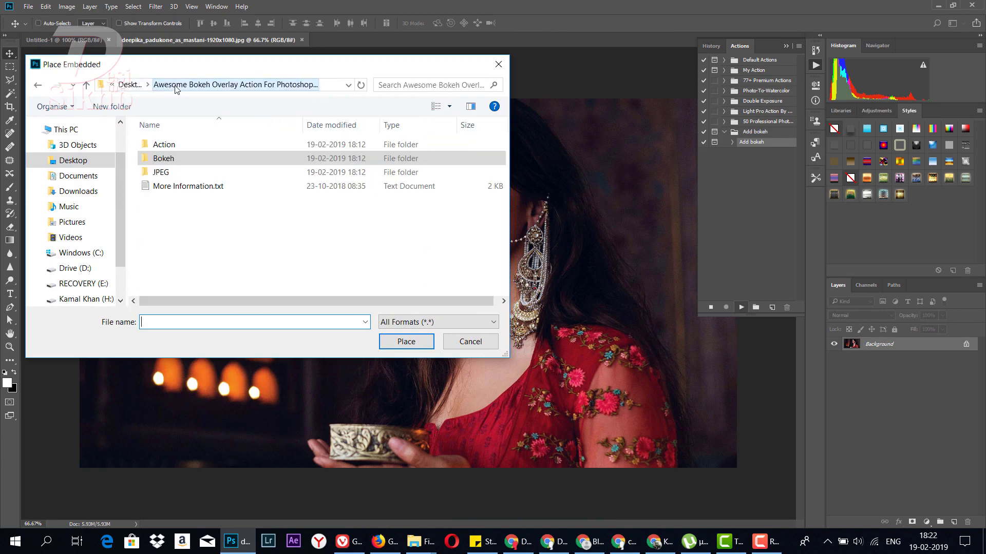
{"action": "double_click", "coordinate": [174, 158]}
{"action": "left_click_drag", "start_coordinate": [505, 147], "coordinate": [510, 298]}
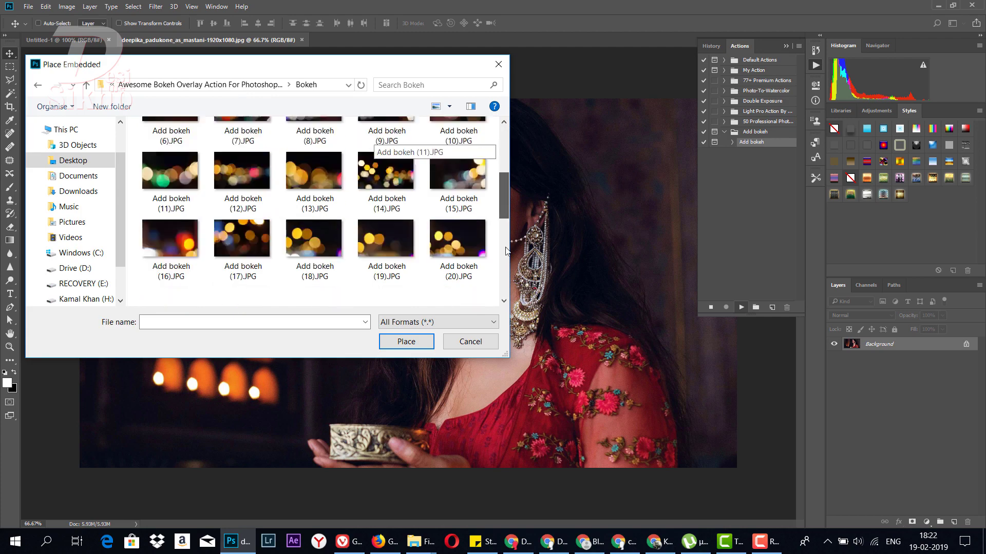
{"action": "scroll", "coordinate": [503, 297], "scroll_direction": "up", "scroll_amount": 10}
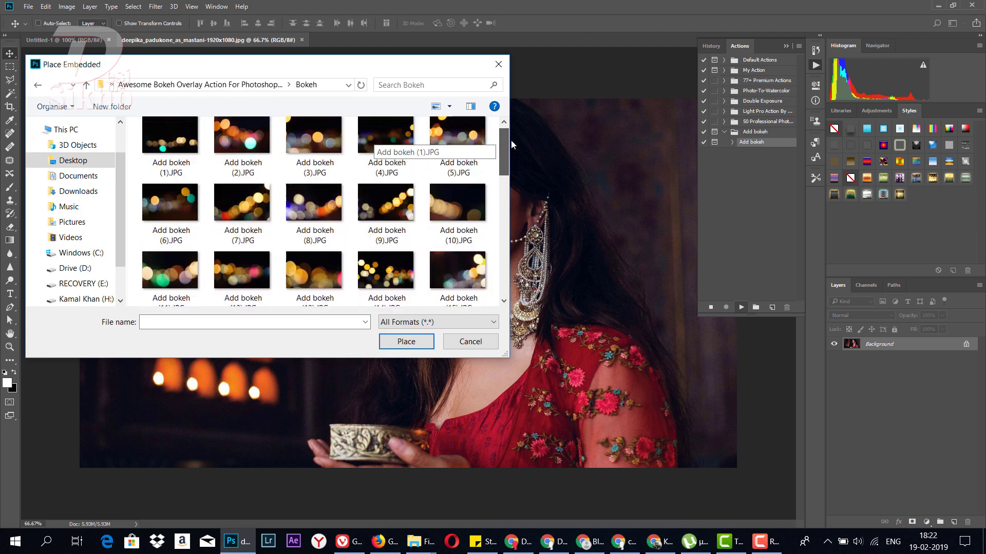
{"action": "left_click_drag", "start_coordinate": [403, 65], "coordinate": [402, 50]}
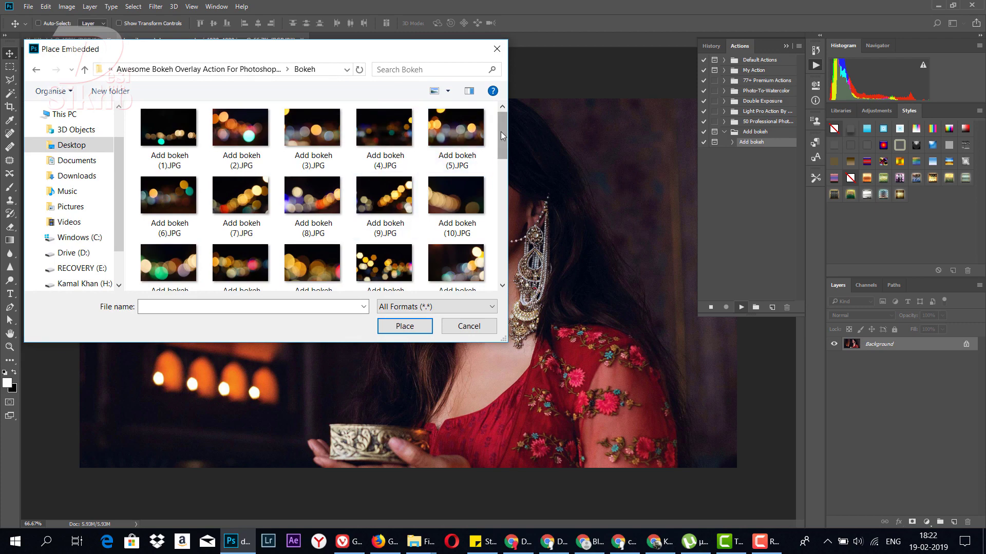
{"action": "mouse_move", "coordinate": [501, 132]}
{"action": "left_mouse_down"}
{"action": "mouse_move", "coordinate": [496, 271]}
{"action": "mouse_move", "coordinate": [498, 236]}
{"action": "left_mouse_up"}
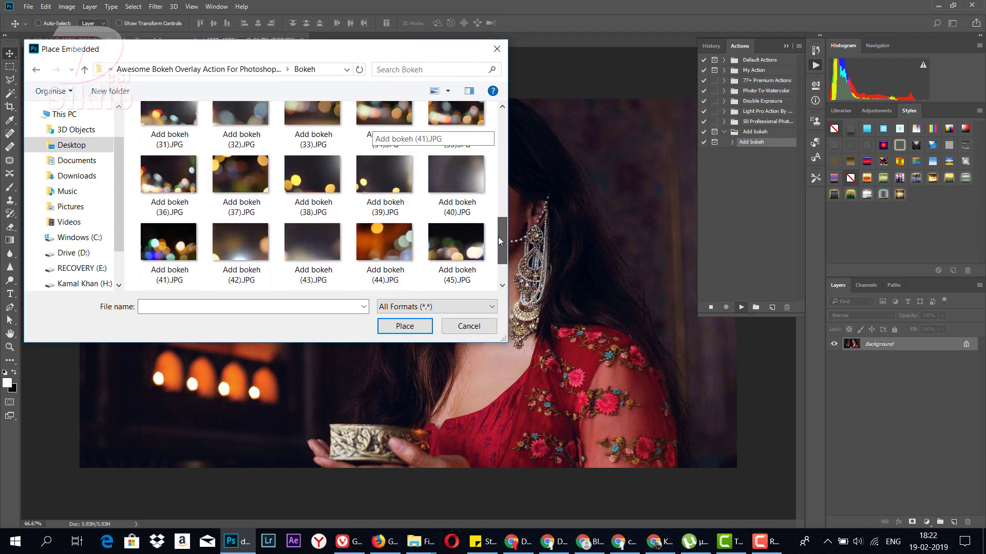
{"action": "left_click", "coordinate": [175, 202]}
Place Add bokeh (36).JPG, scale it to fill the canvas and commit so the action finishes.
{"action": "left_click", "coordinate": [403, 326]}
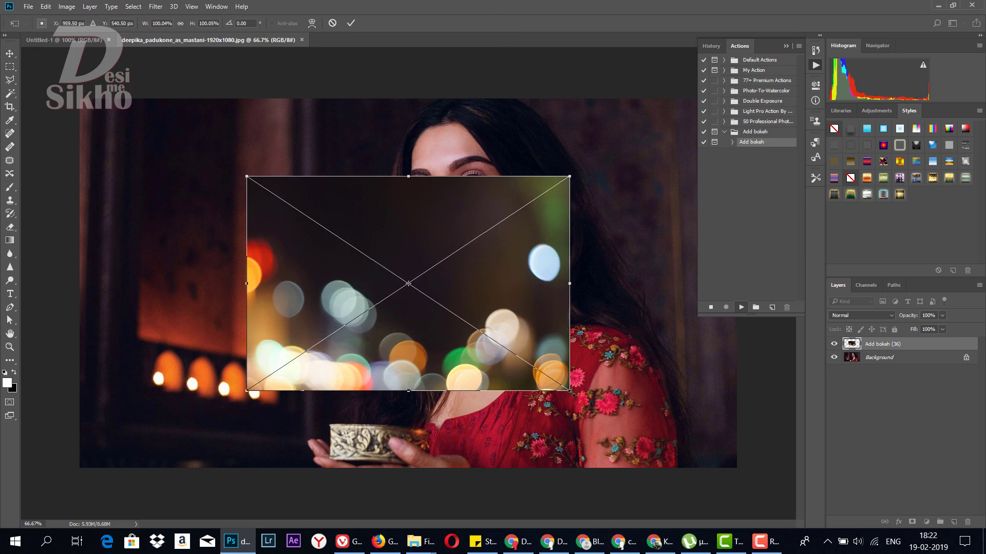
{"action": "left_click_drag", "start_coordinate": [572, 393], "coordinate": [759, 503]}
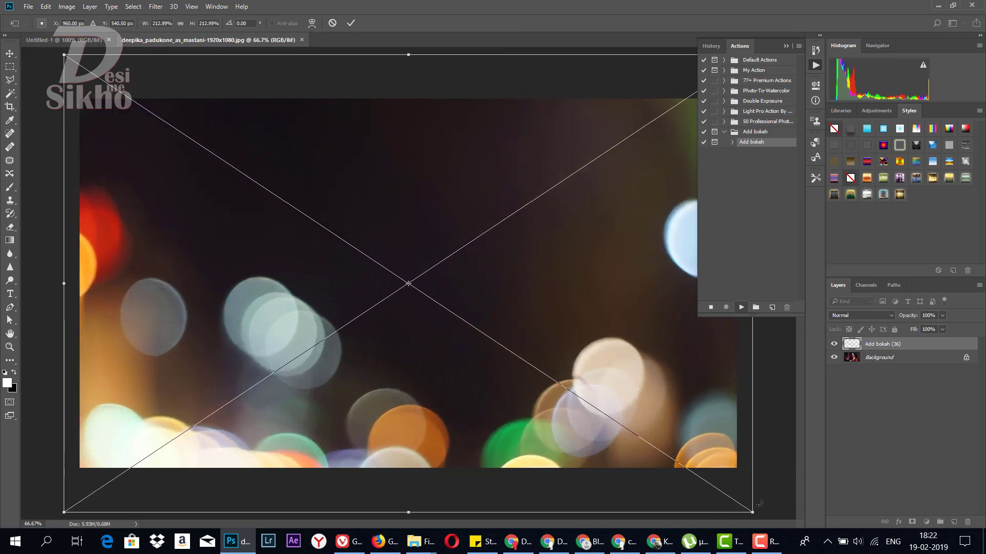
{"action": "key", "text": "Return"}
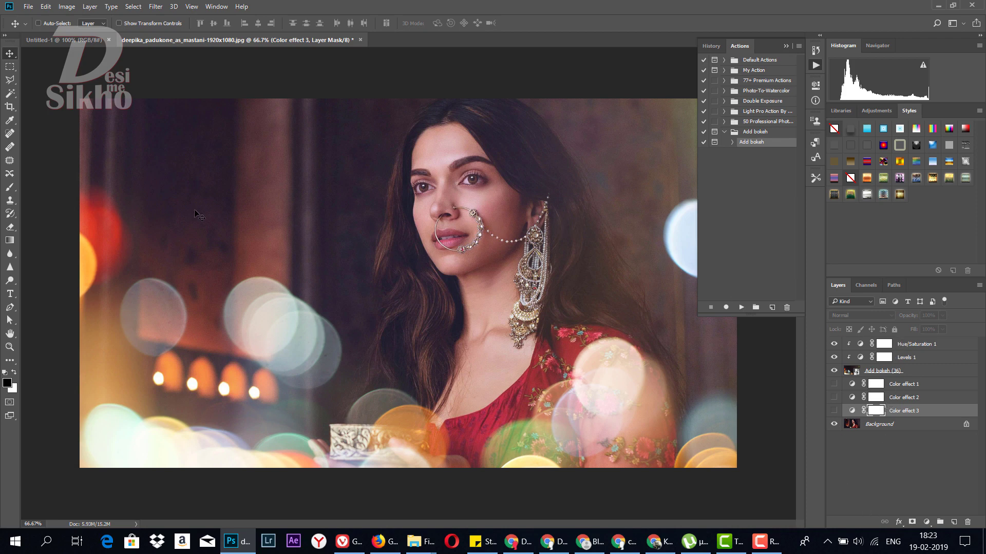
Add a layer mask to the Add bokeh (36) layer and pick the Brush tool.
{"action": "left_click", "coordinate": [913, 373]}
{"action": "left_click", "coordinate": [911, 522]}
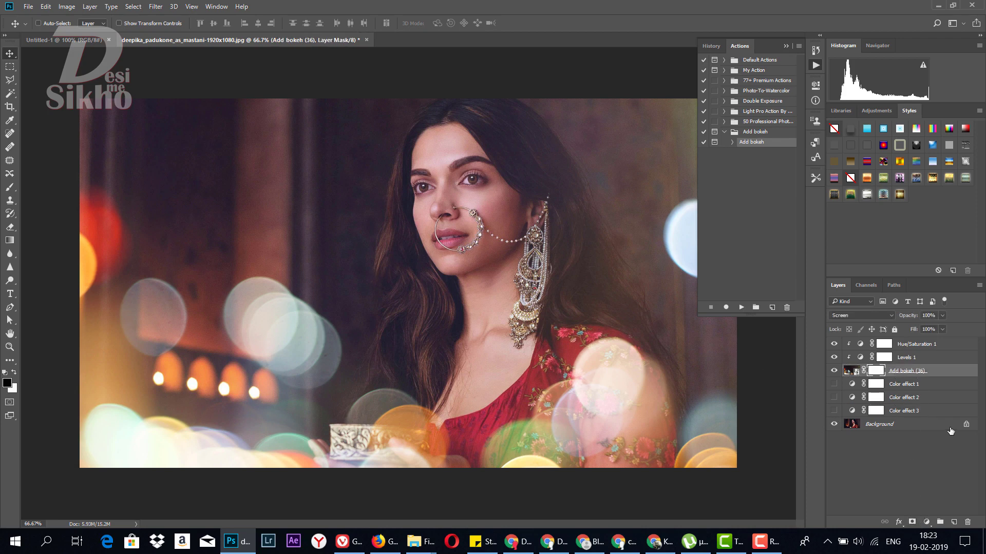
{"action": "left_click", "coordinate": [9, 187]}
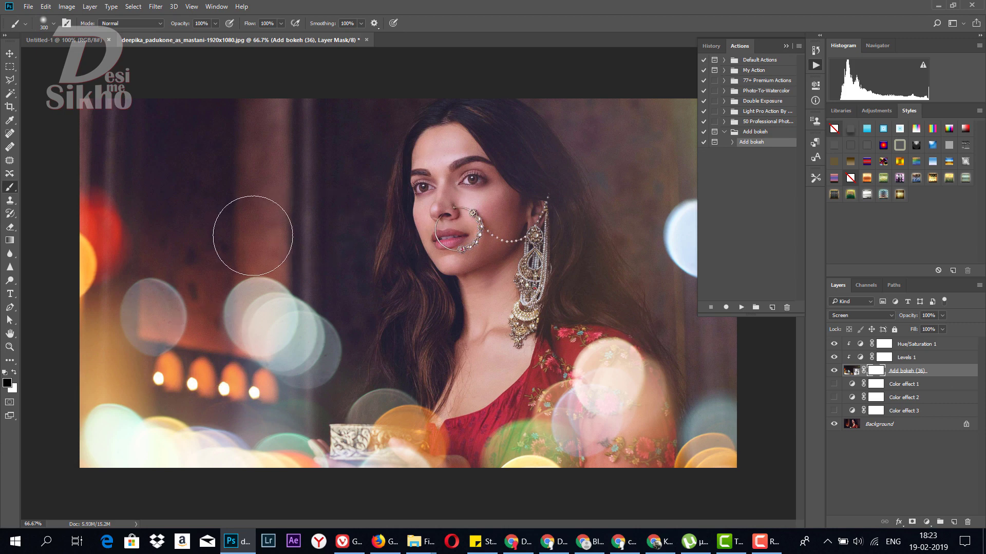
Paint black on the mask over the woman's face and hair.
{"action": "mouse_move", "coordinate": [436, 160]}
{"action": "left_mouse_down"}
{"action": "mouse_move", "coordinate": [395, 243]}
{"action": "mouse_move", "coordinate": [390, 227]}
{"action": "left_mouse_up"}
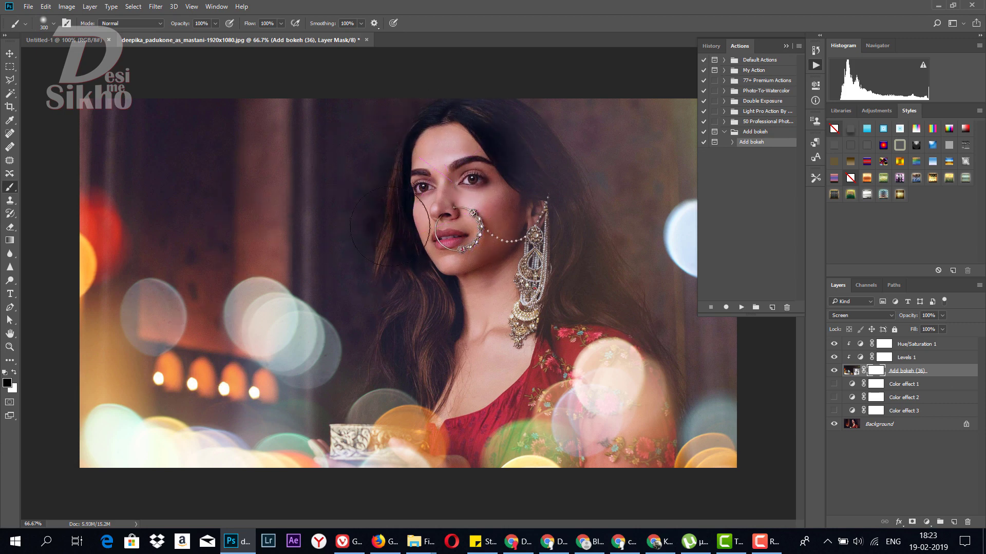
{"action": "mouse_move", "coordinate": [390, 226]}
{"action": "left_mouse_down"}
{"action": "mouse_move", "coordinate": [543, 128]}
{"action": "mouse_move", "coordinate": [459, 303]}
{"action": "left_mouse_up"}
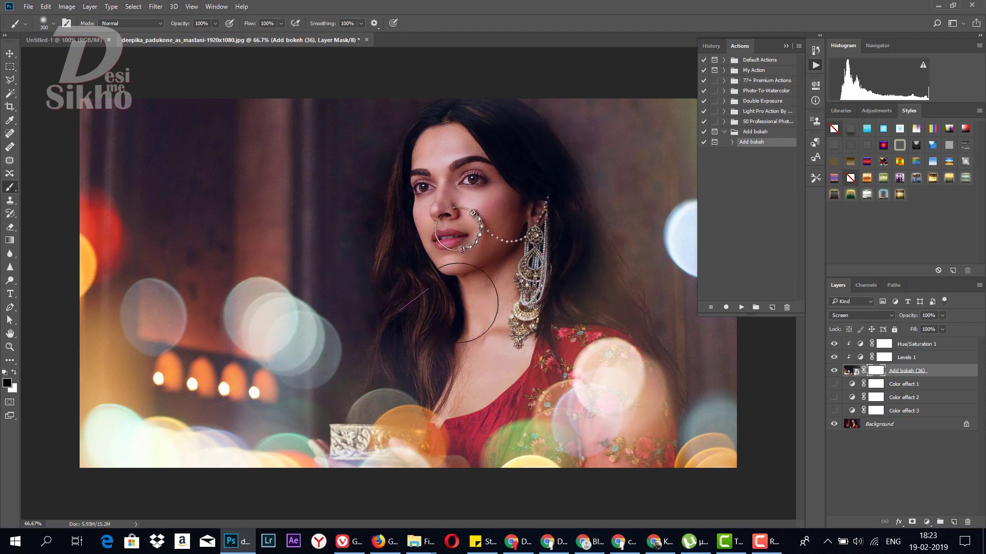
{"action": "left_click_drag", "start_coordinate": [458, 303], "coordinate": [416, 147]}
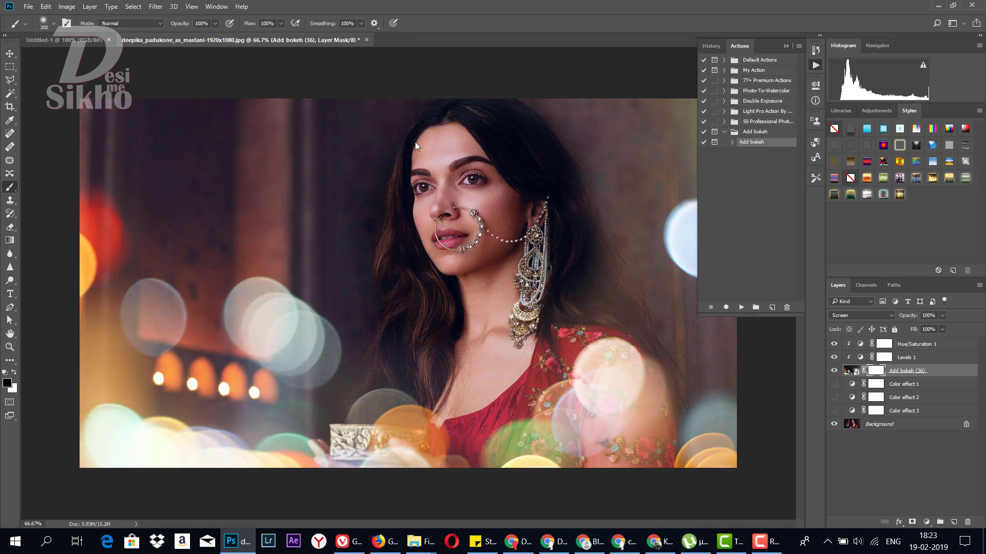
{"action": "mouse_move", "coordinate": [385, 257]}
{"action": "left_mouse_down"}
{"action": "mouse_move", "coordinate": [403, 363]}
{"action": "mouse_move", "coordinate": [374, 227]}
{"action": "mouse_move", "coordinate": [454, 99]}
{"action": "mouse_move", "coordinate": [518, 133]}
{"action": "left_mouse_up"}
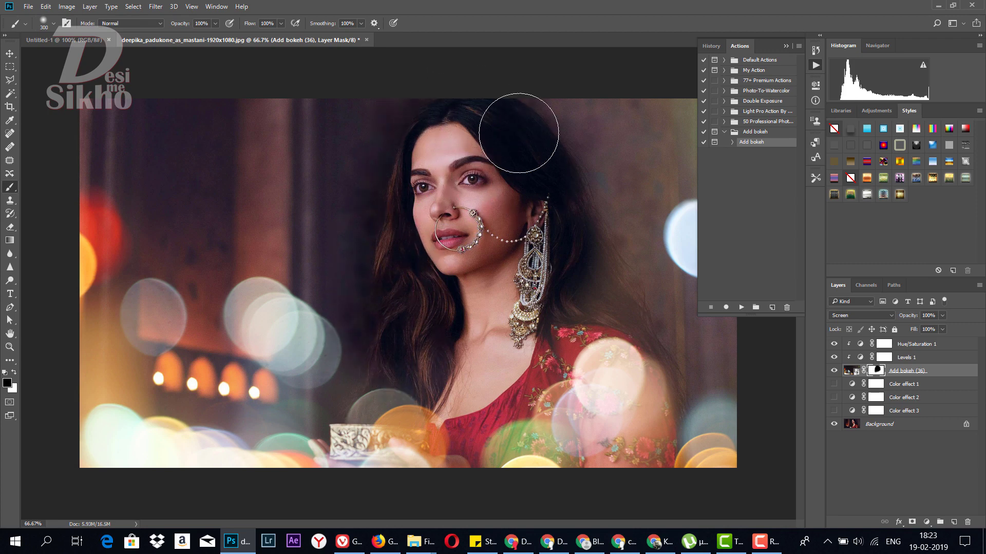
Delete the layers from Hue/Saturation 1 down to Color effect 3.
{"action": "left_click", "coordinate": [11, 54]}
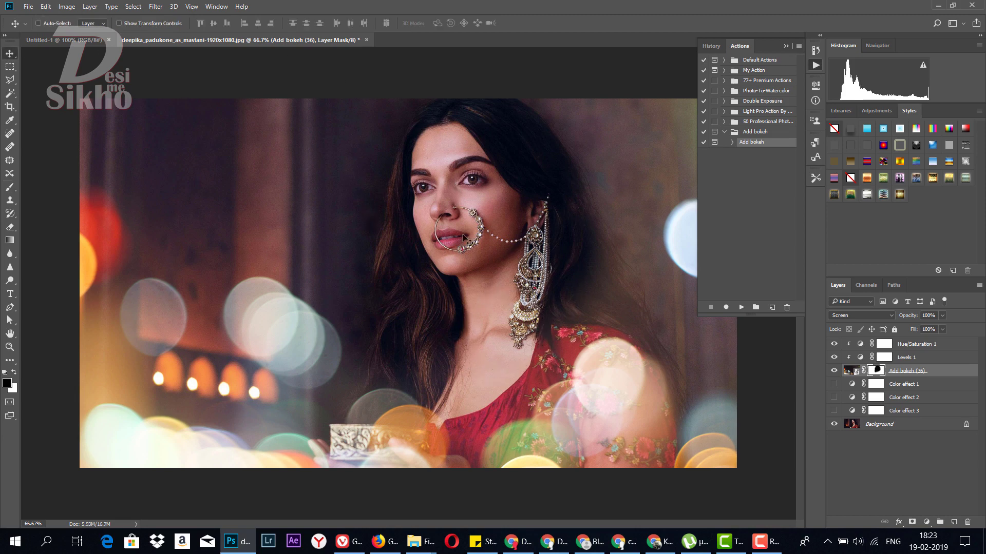
{"action": "left_click", "coordinate": [928, 345]}
{"action": "left_click", "coordinate": [926, 410], "text": "shift"}
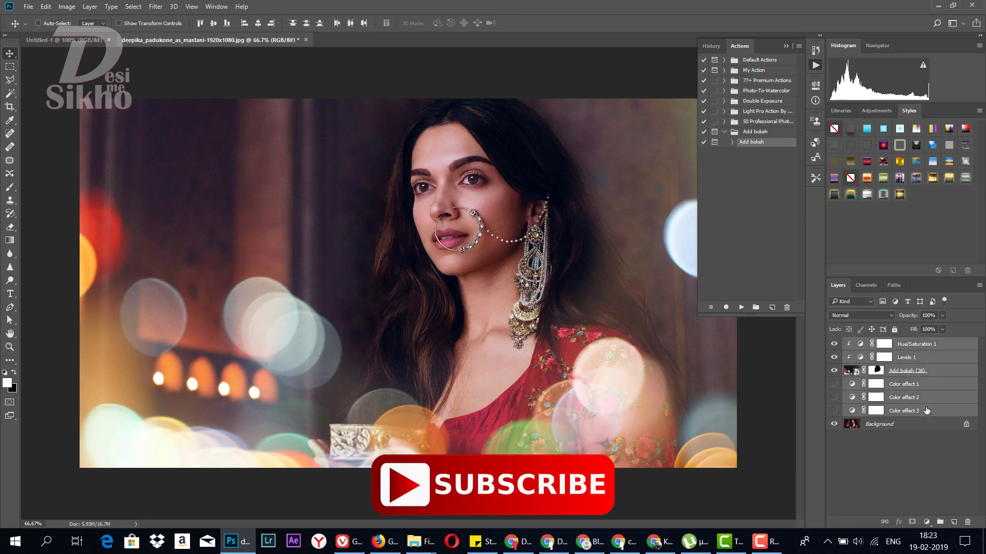
{"action": "key", "text": "Delete"}
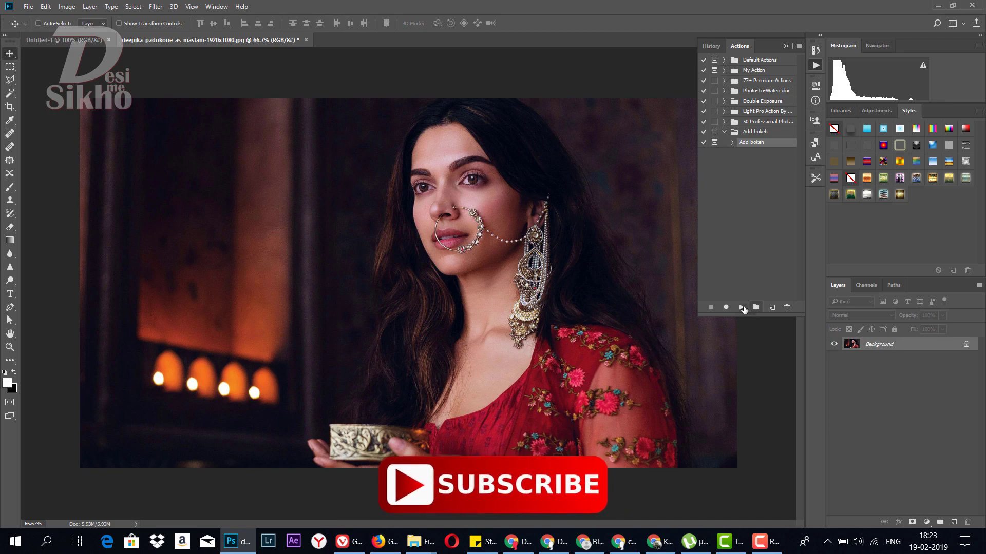
Rerun the Add bokeh action and place Add bokeh (46).JPG on the portrait.
{"action": "left_click", "coordinate": [742, 309]}
{"action": "left_click", "coordinate": [432, 252]}
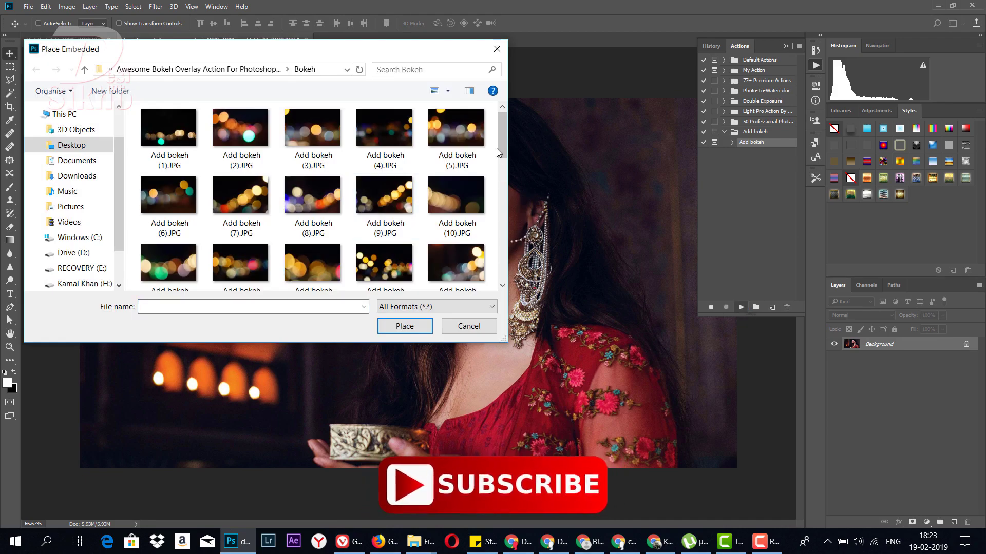
{"action": "left_click_drag", "start_coordinate": [503, 145], "coordinate": [507, 251]}
{"action": "left_click", "coordinate": [170, 218]}
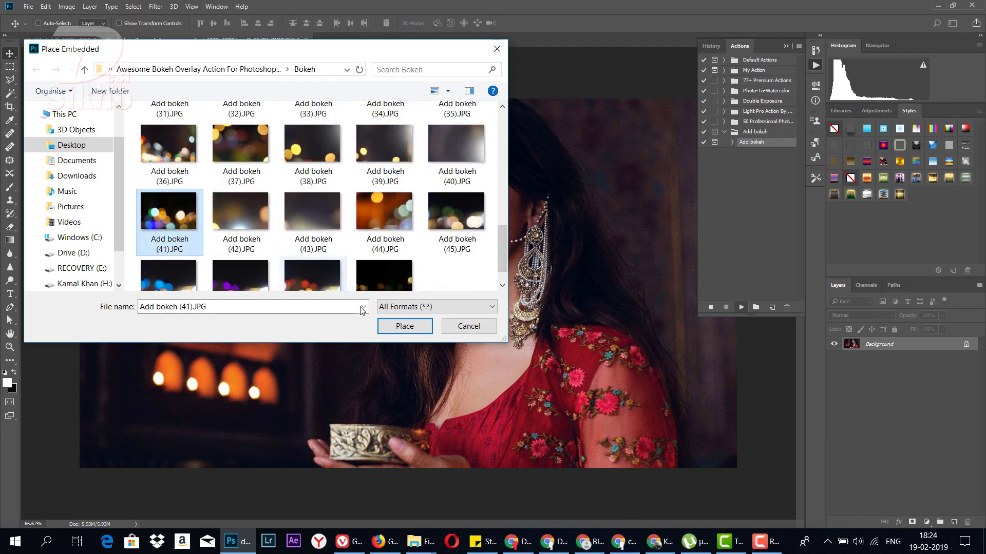
{"action": "left_click", "coordinate": [192, 284]}
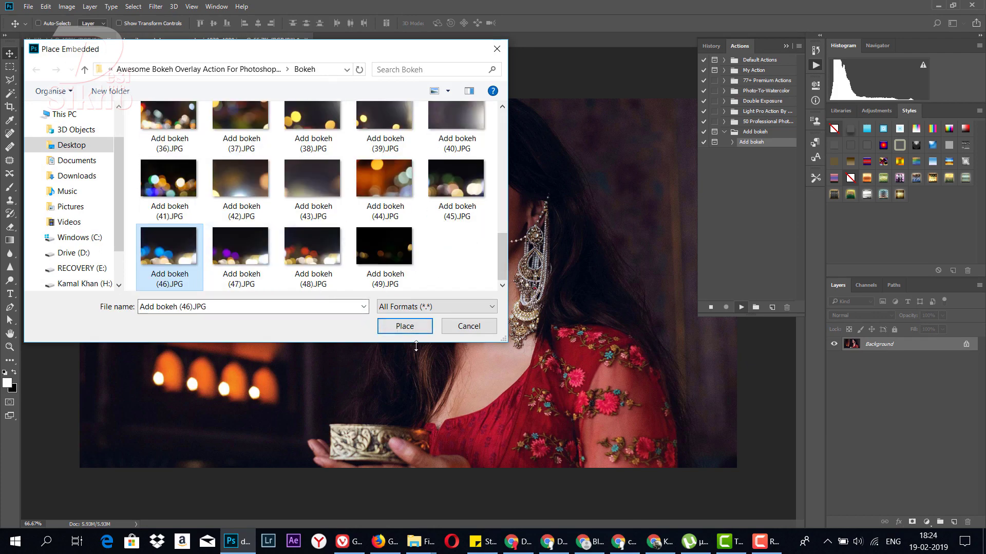
{"action": "left_click", "coordinate": [403, 329]}
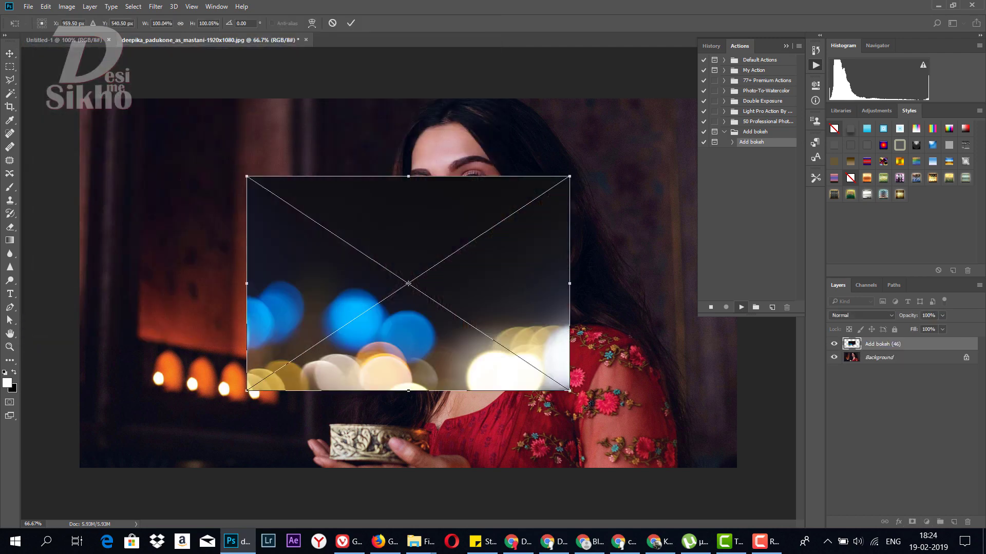
Scale the Add bokeh (46) overlay to about 207% to cover the canvas and commit.
{"action": "left_click_drag", "start_coordinate": [569, 390], "coordinate": [753, 488]}
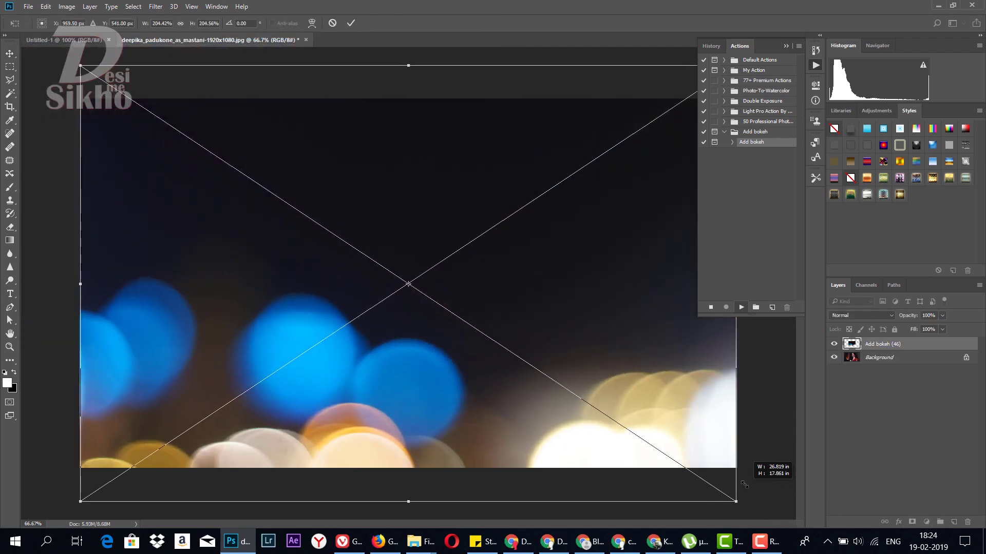
{"action": "key", "text": "Return"}
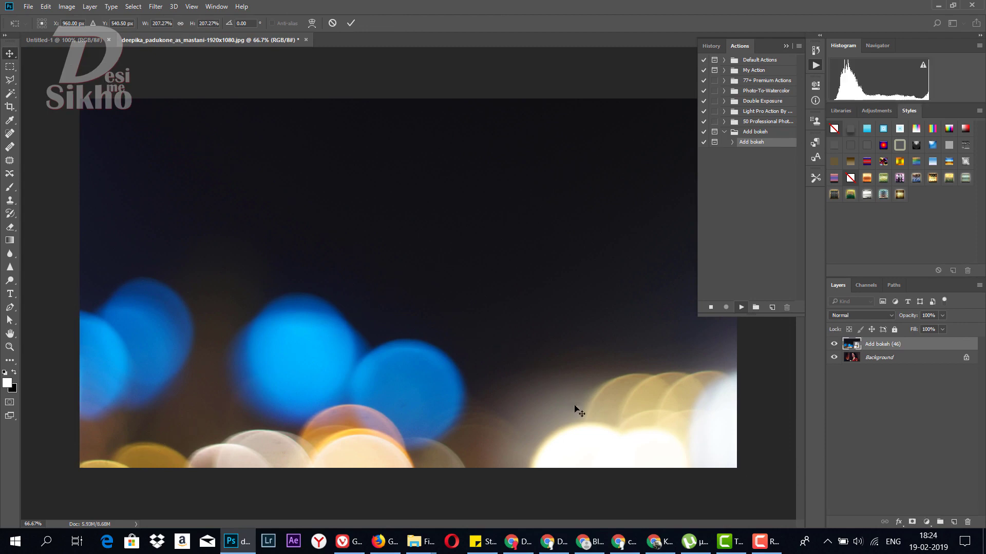